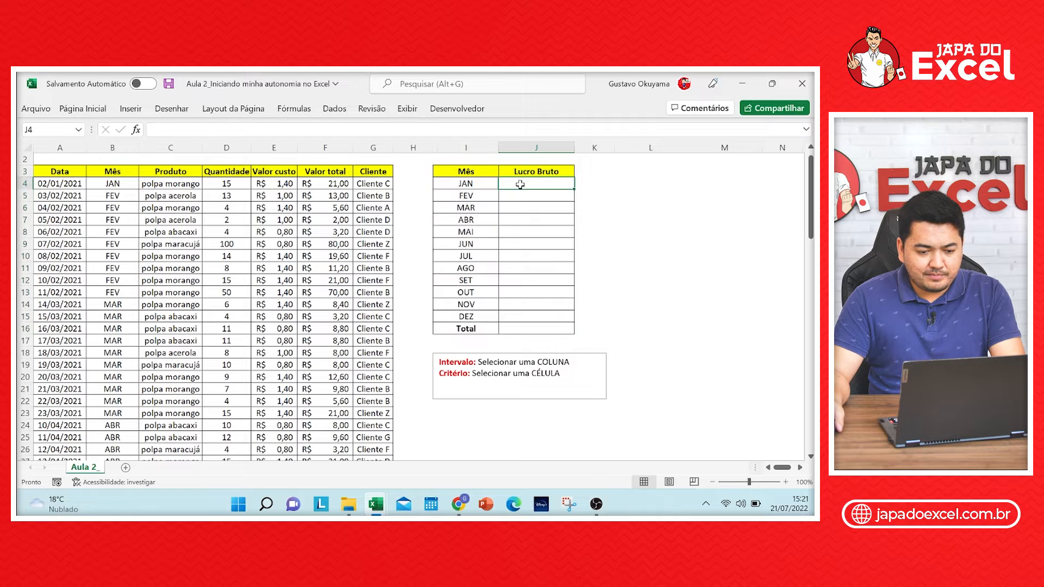
pyautogui.click(338, 146)
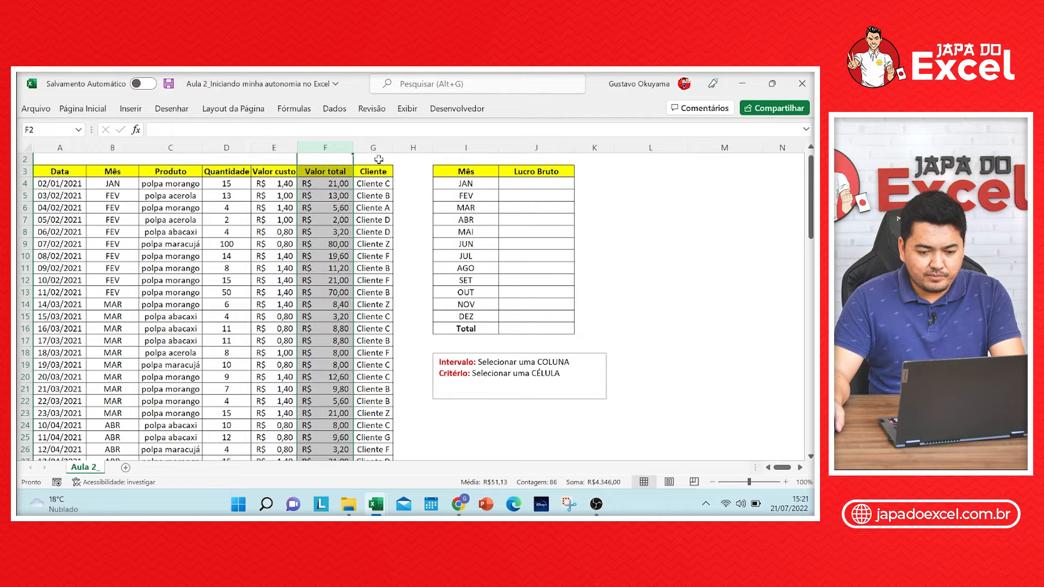
pyautogui.click(471, 183)
pyautogui.click(474, 196)
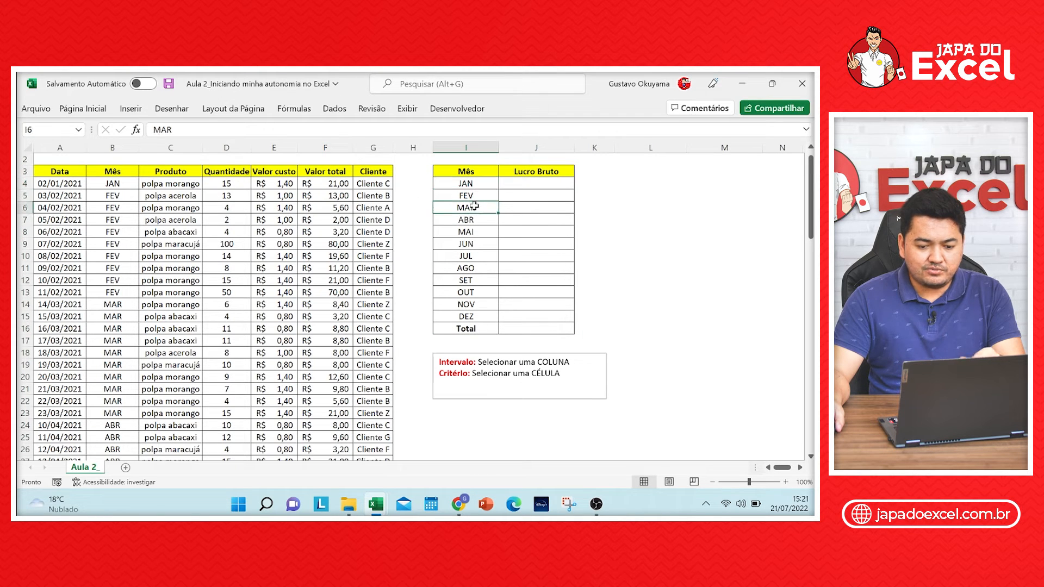
pyautogui.click(473, 208)
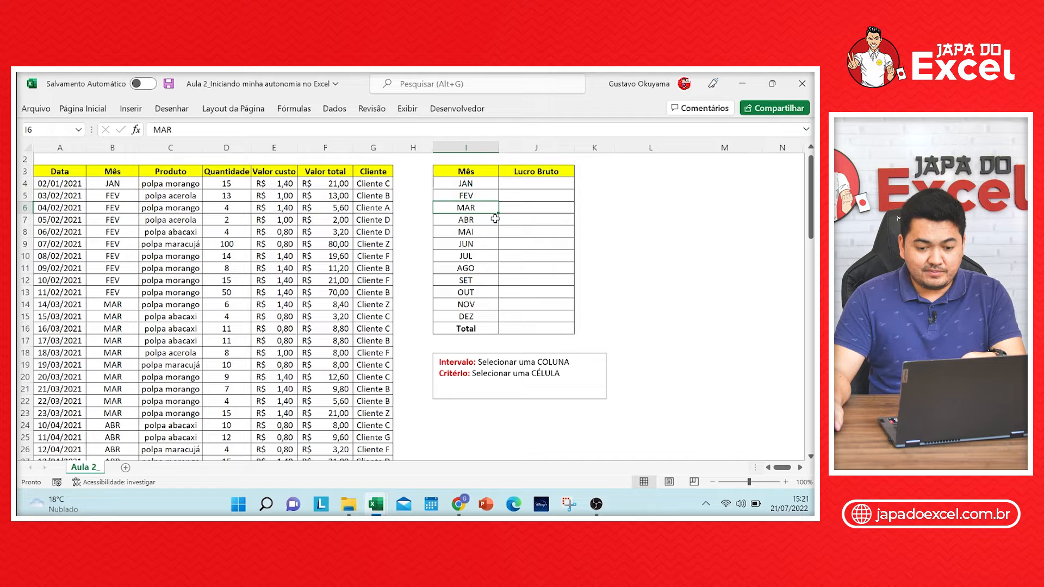
pyautogui.click(542, 189)
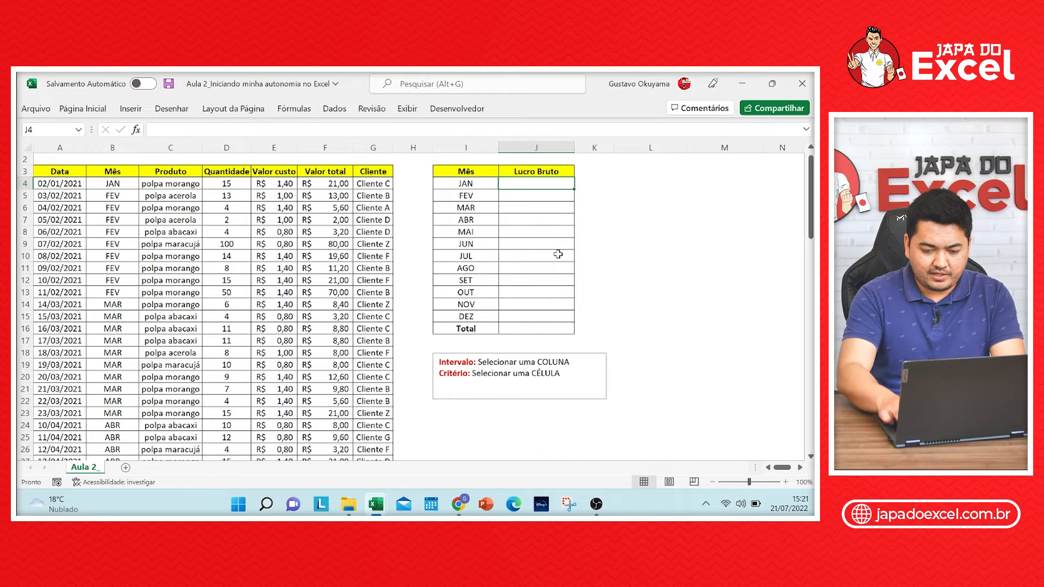
pyautogui.write('=somases')
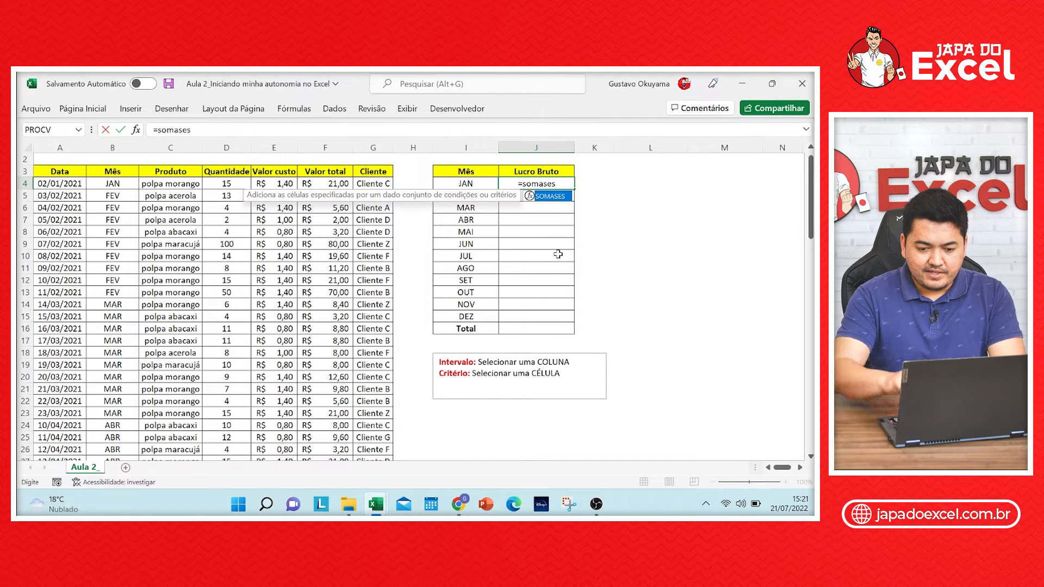
pyautogui.press('BackSpace')
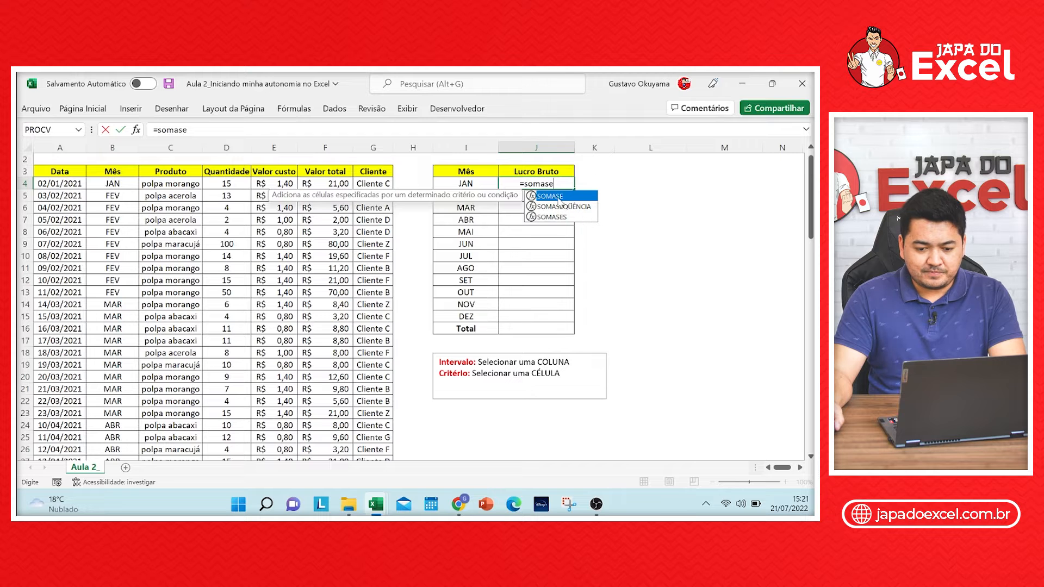
pyautogui.click(555, 217)
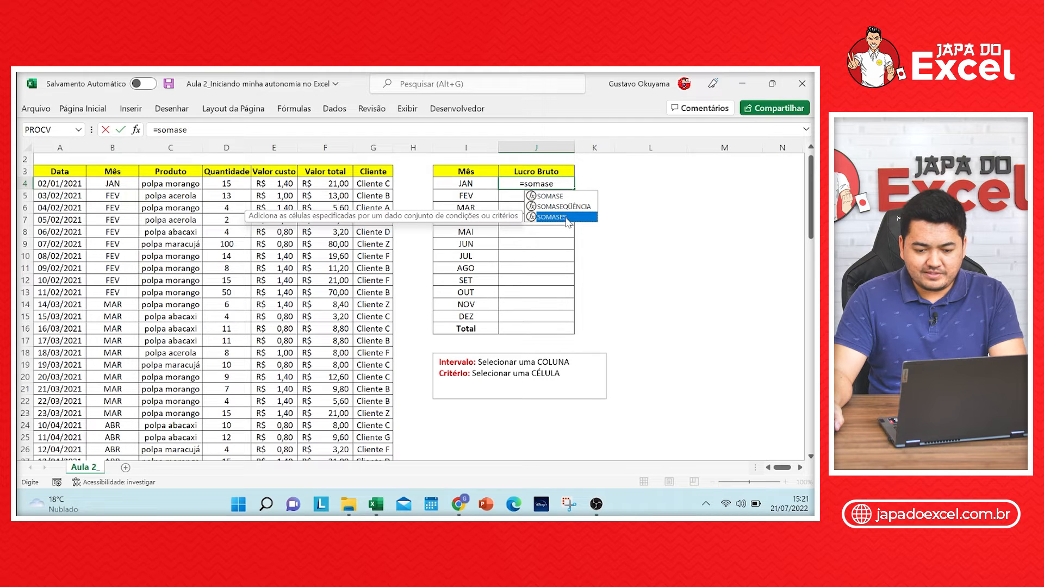
pyautogui.doubleClick(565, 218)
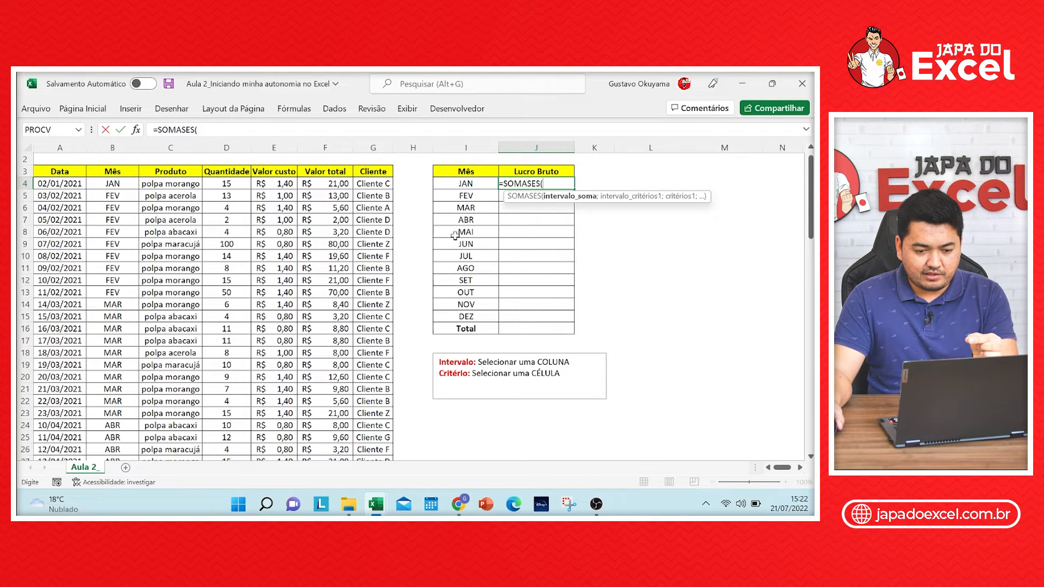
pyautogui.click(413, 148)
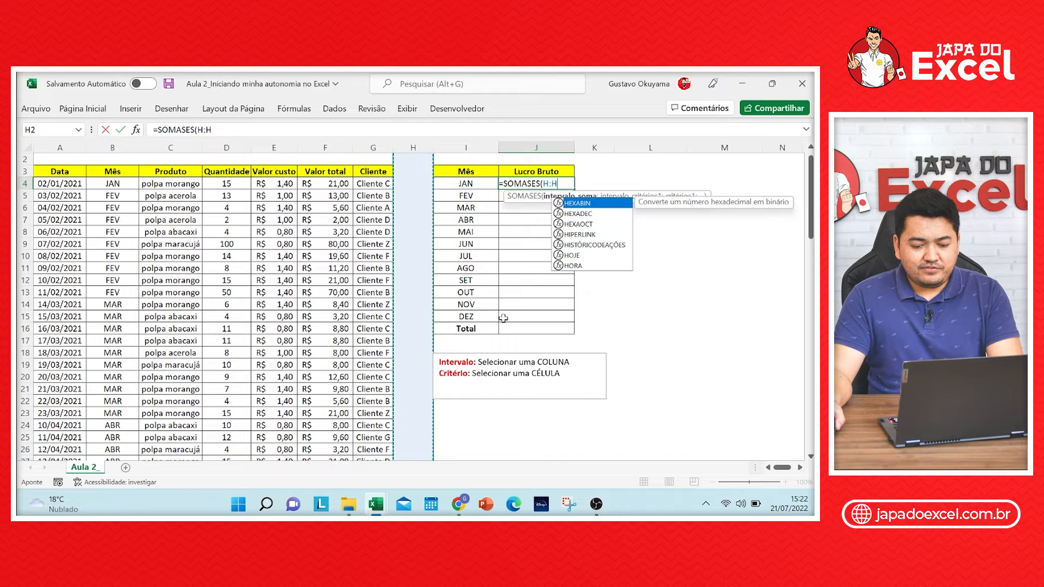
pyautogui.press('Escape')
pyautogui.press('Escape')
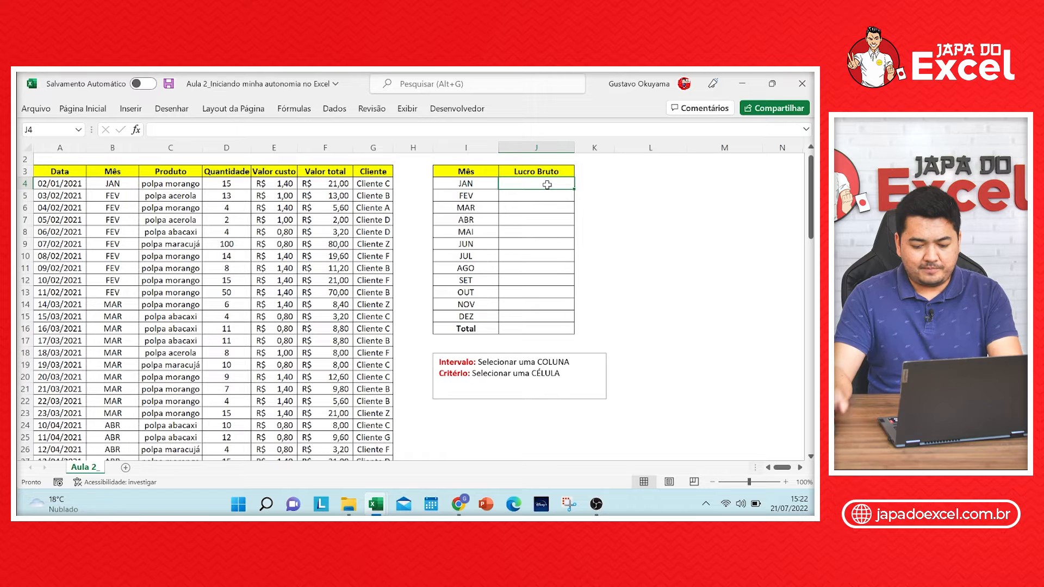
# - Enter =SOMASES(F:F;B:B;I4) in cell J4 to sum Valor total for the month JAN
pyautogui.write('=somases')
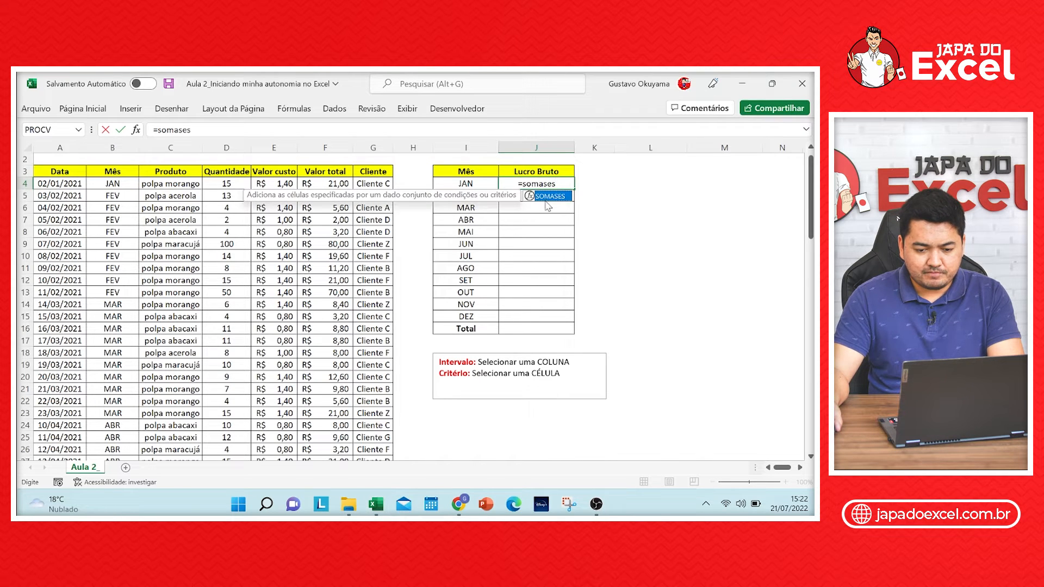
pyautogui.doubleClick(548, 200)
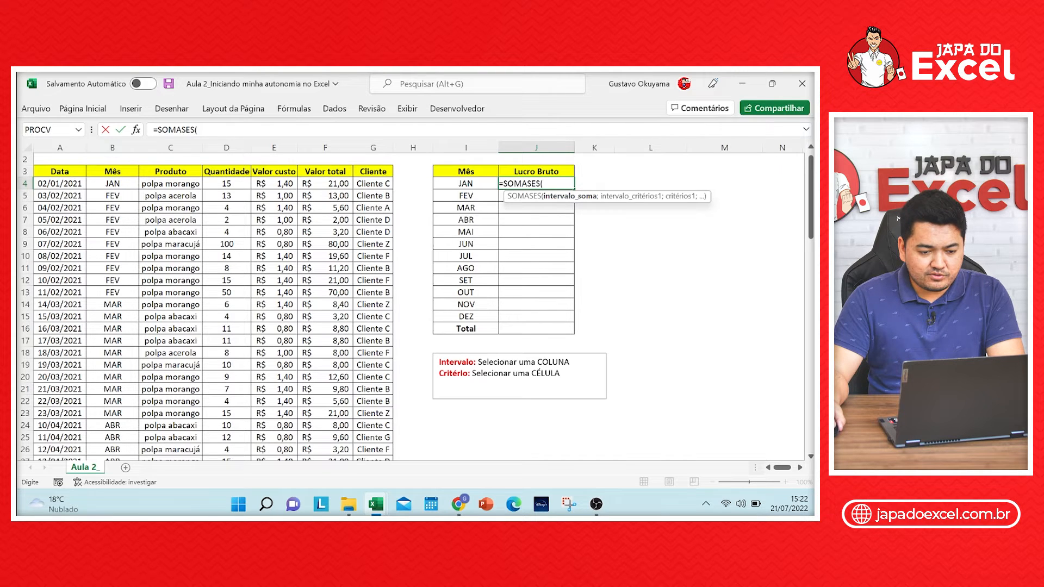
pyautogui.click(325, 147)
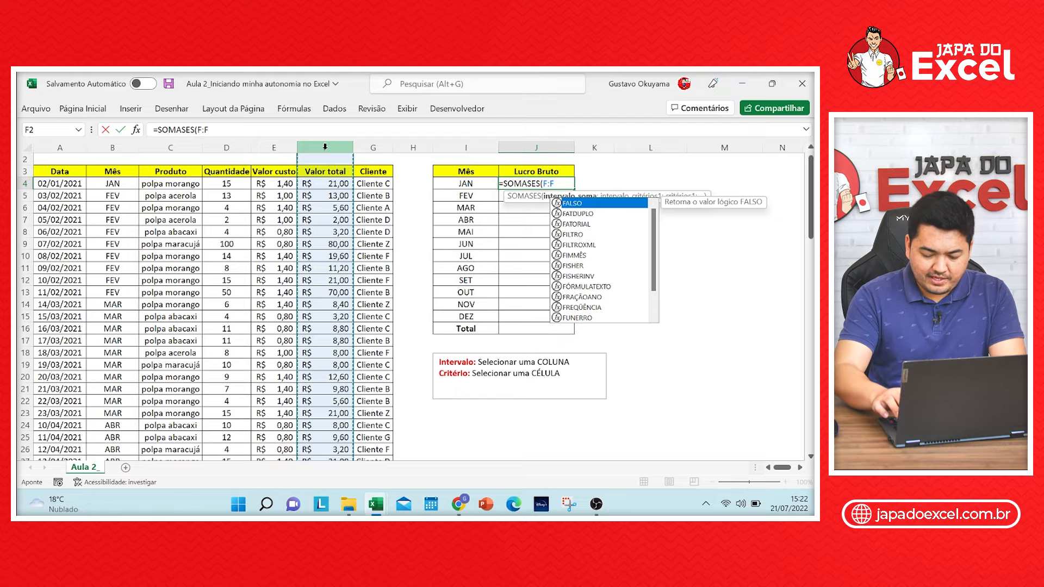
pyautogui.write(';')
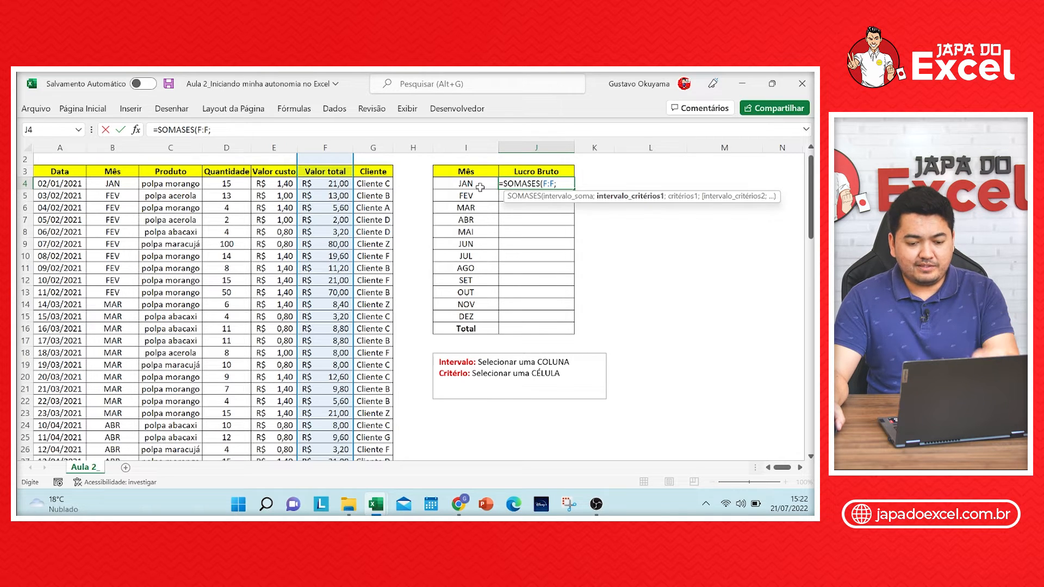
pyautogui.click(124, 145)
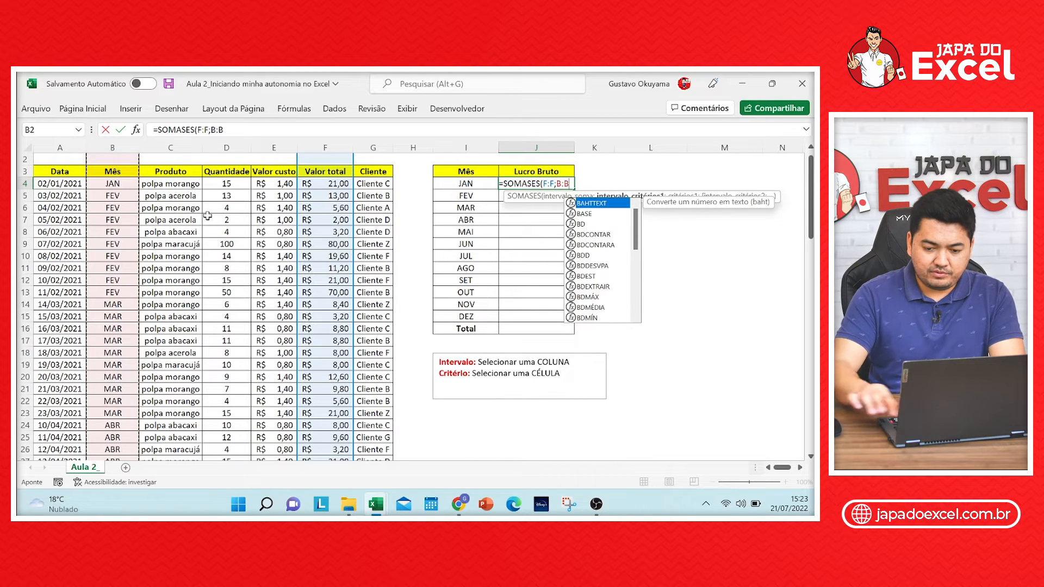
pyautogui.write(';')
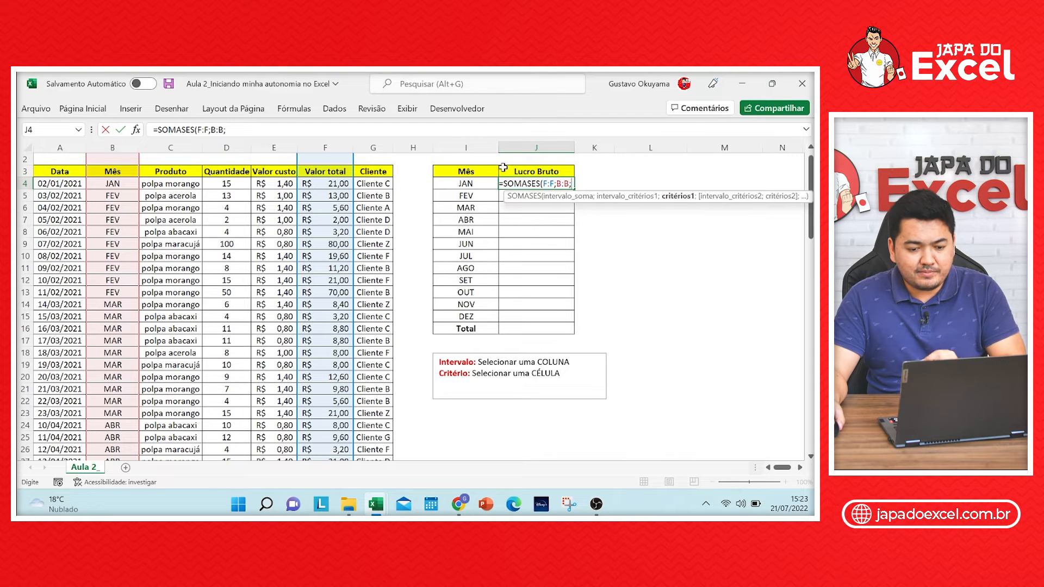
pyautogui.click(474, 183)
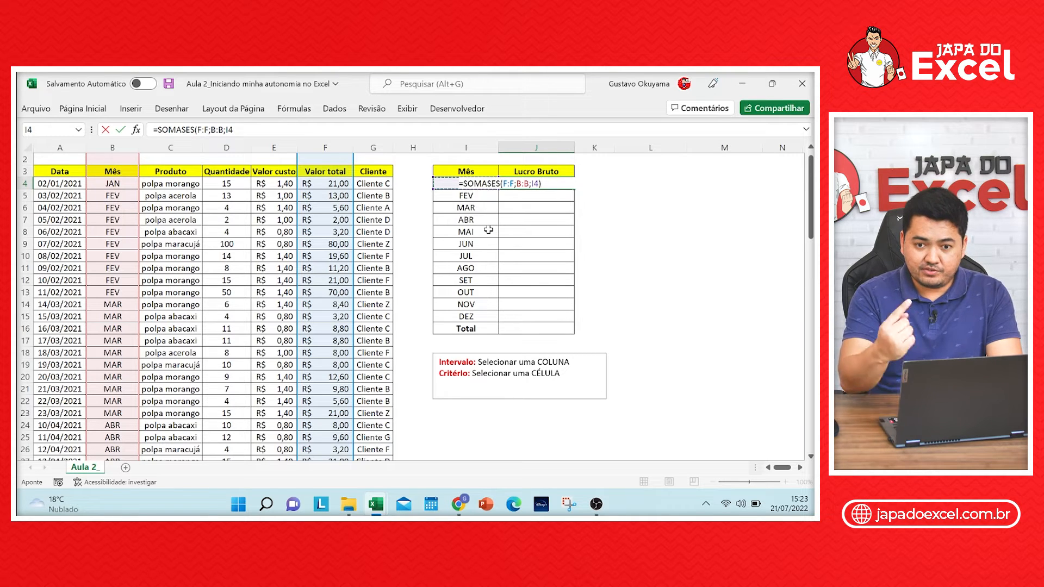
pyautogui.write(')')
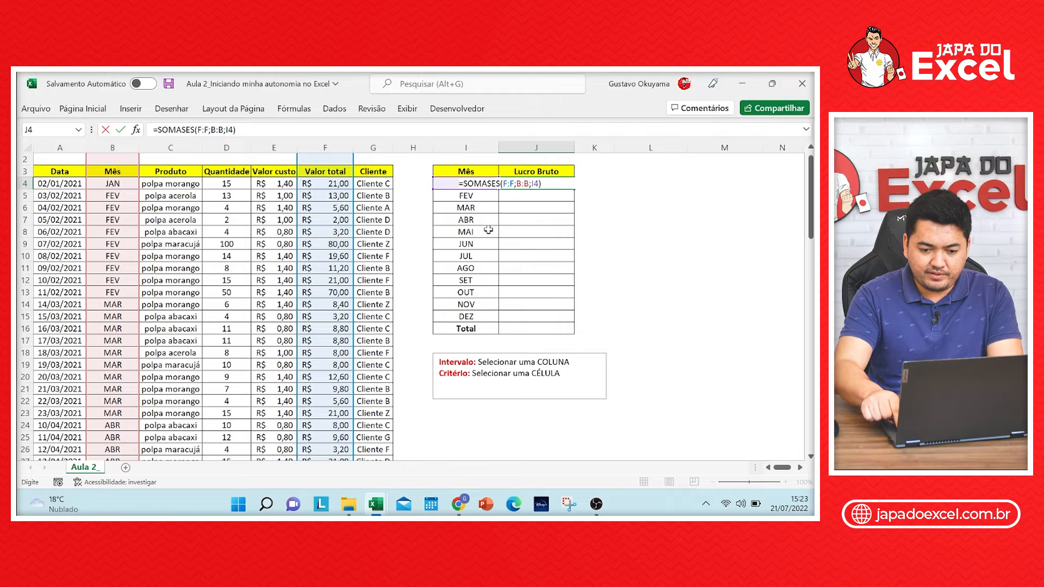
pyautogui.press('Return')
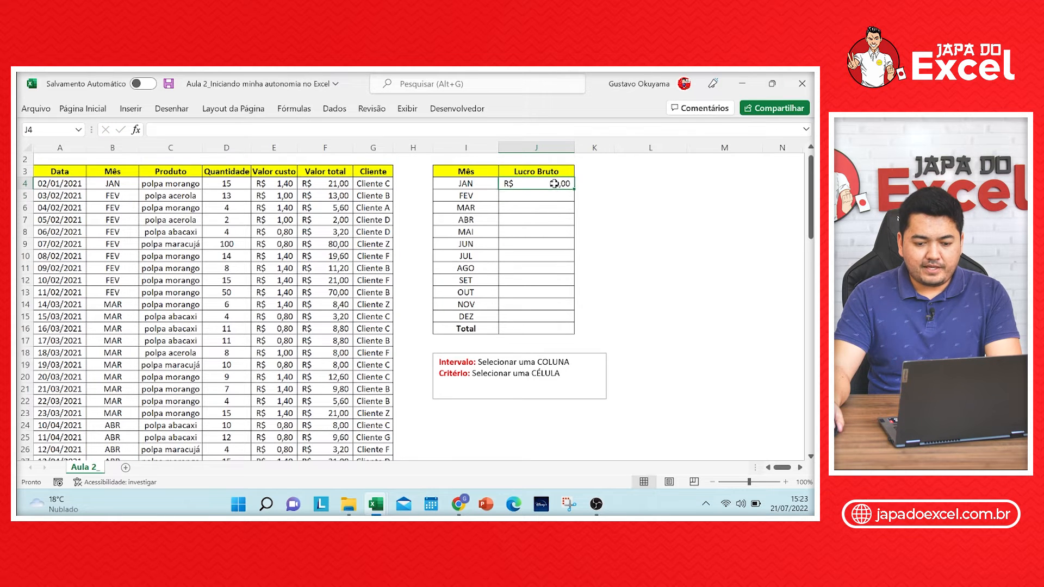
# - Fill the JAN formula down the Lucro Bruto column through the DEZ row
pyautogui.click(554, 183)
pyautogui.moveTo(572, 192); pyautogui.dragTo(559, 321)
pyautogui.click(549, 329)
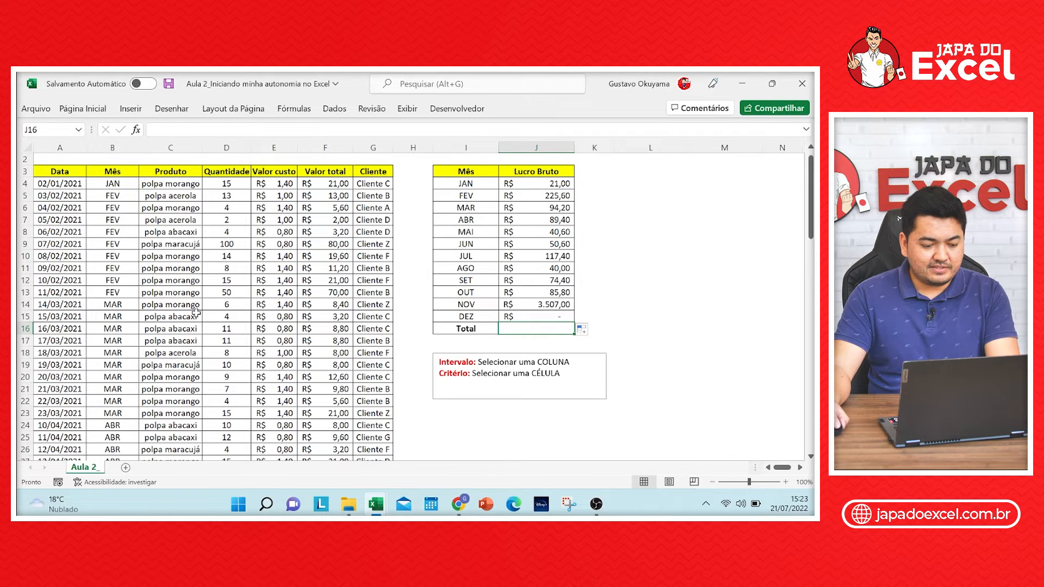
pyautogui.click(113, 305)
pyautogui.hotkey('ctrl', 'shift', 'Down')
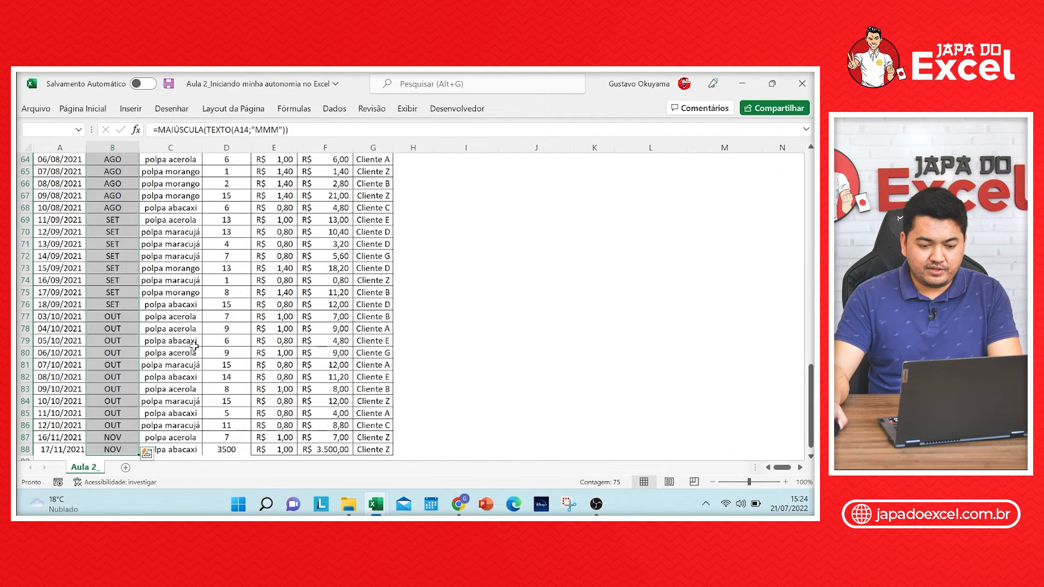
pyautogui.scroll(20, 369, 401)
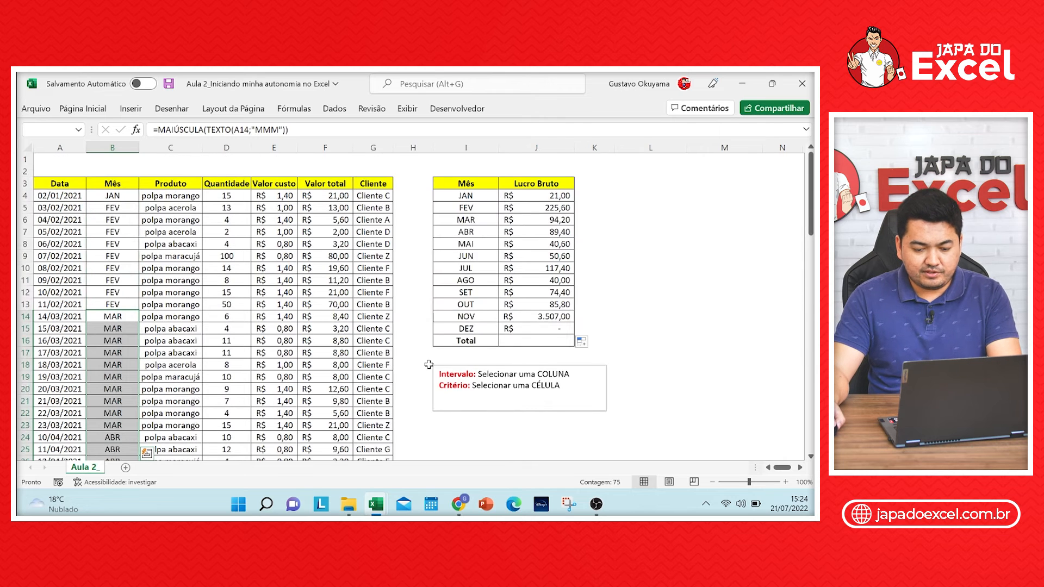
# - Sum the monthly Lucro Bruto values in the Total row with =SOMA(J4:J15)
pyautogui.click(533, 342)
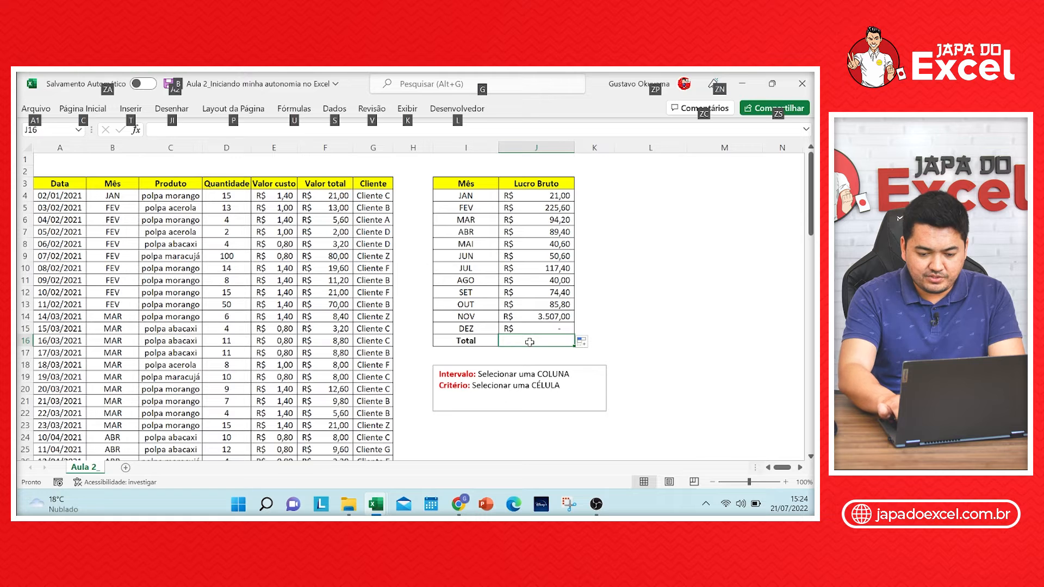
pyautogui.hotkey('alt', '=')
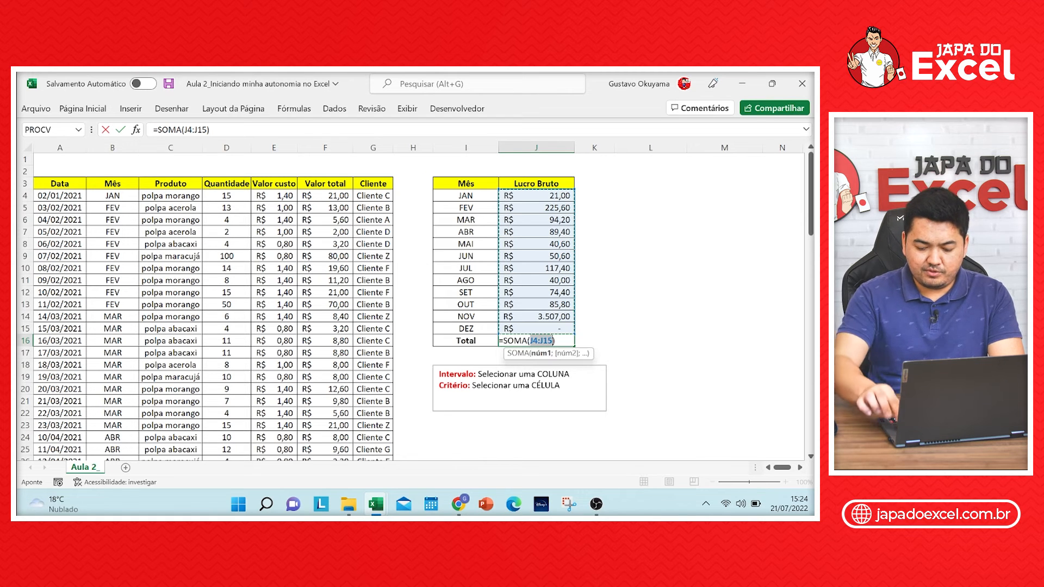
pyautogui.press('Return')
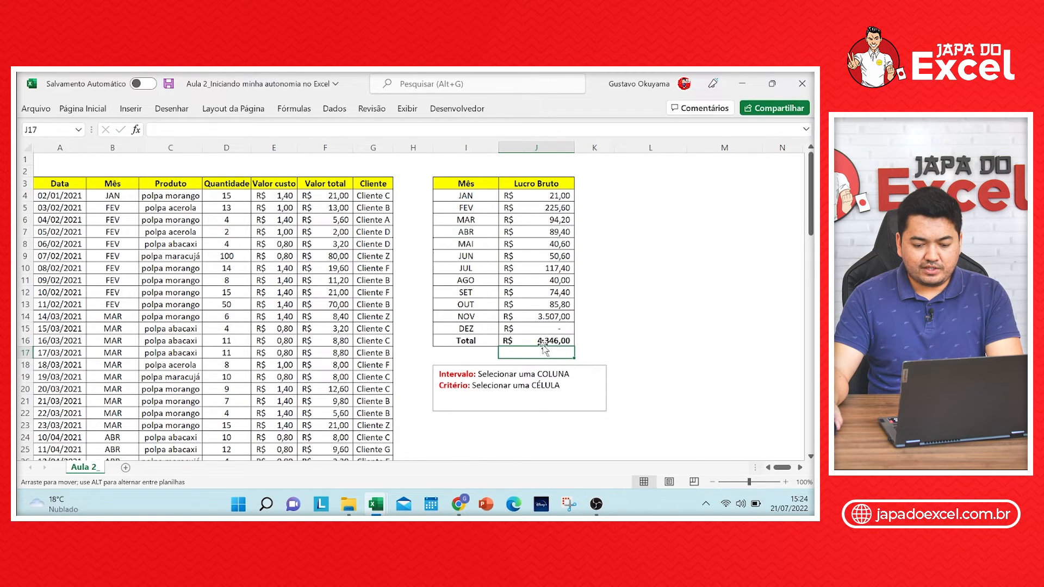
# - Enter the label Cliente in cell I2, above the Mês header
pyautogui.click(570, 343)
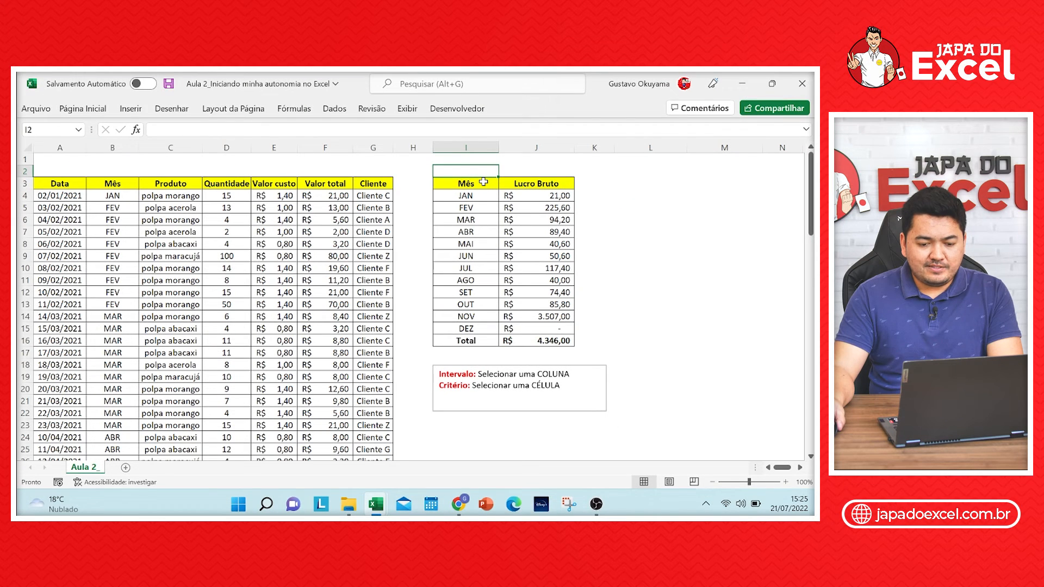
pyautogui.write('Cliente')
pyautogui.press('Tab')
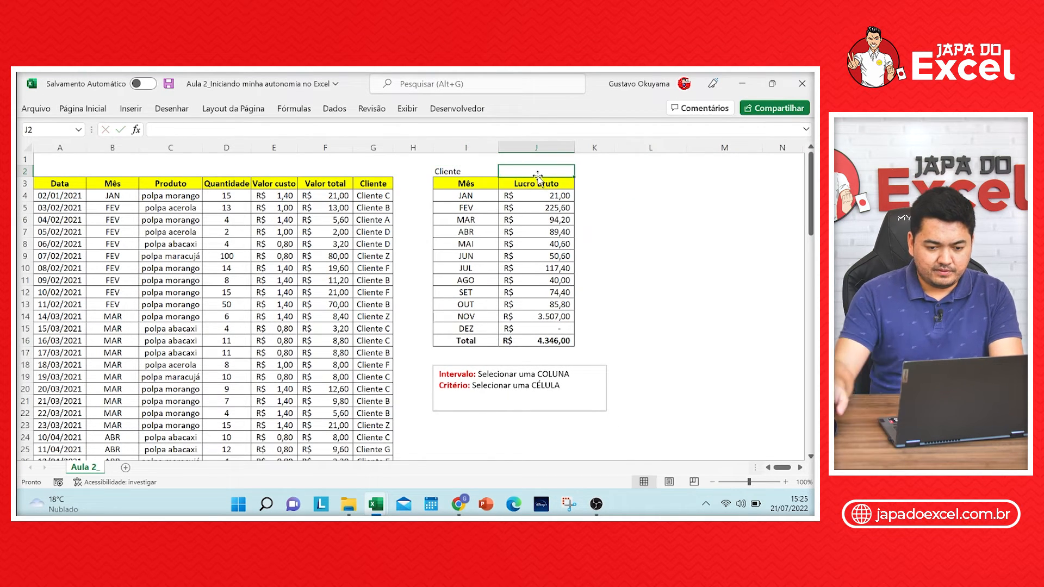
# - Copy the formatting of the Mês header cell to cells I2:J2
pyautogui.click(478, 183)
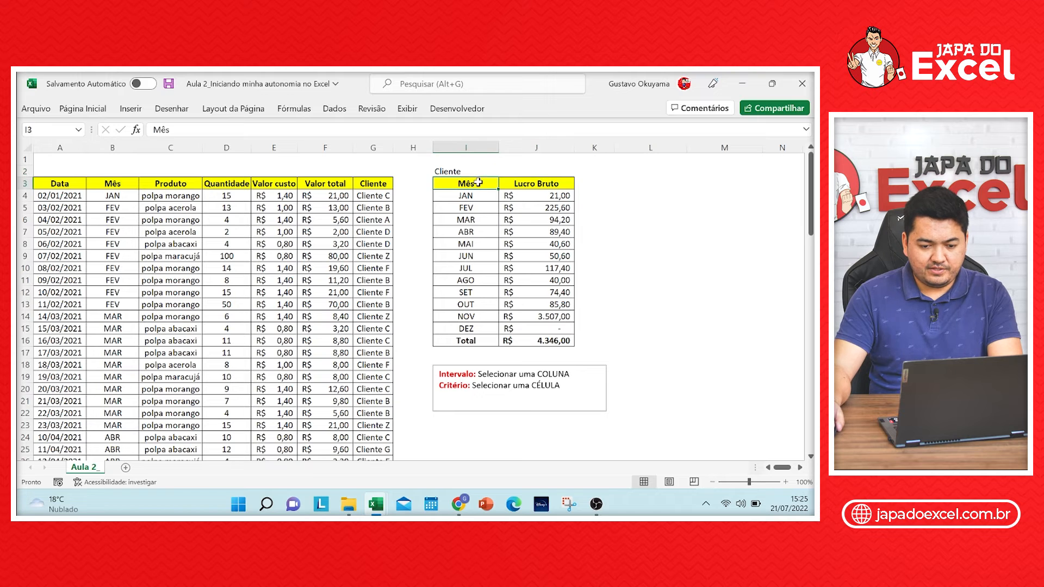
pyautogui.click(96, 107)
pyautogui.click(98, 155)
pyautogui.moveTo(463, 171); pyautogui.dragTo(536, 172)
# - Enter Cliente A in cell J2 beside the Cliente label
pyautogui.click(536, 171)
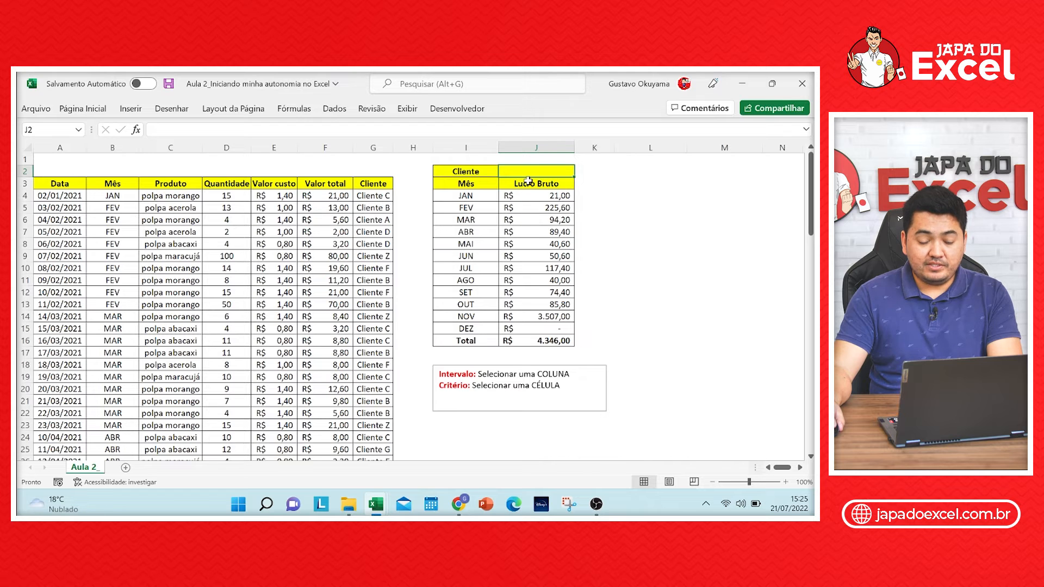
pyautogui.write('Cliente A')
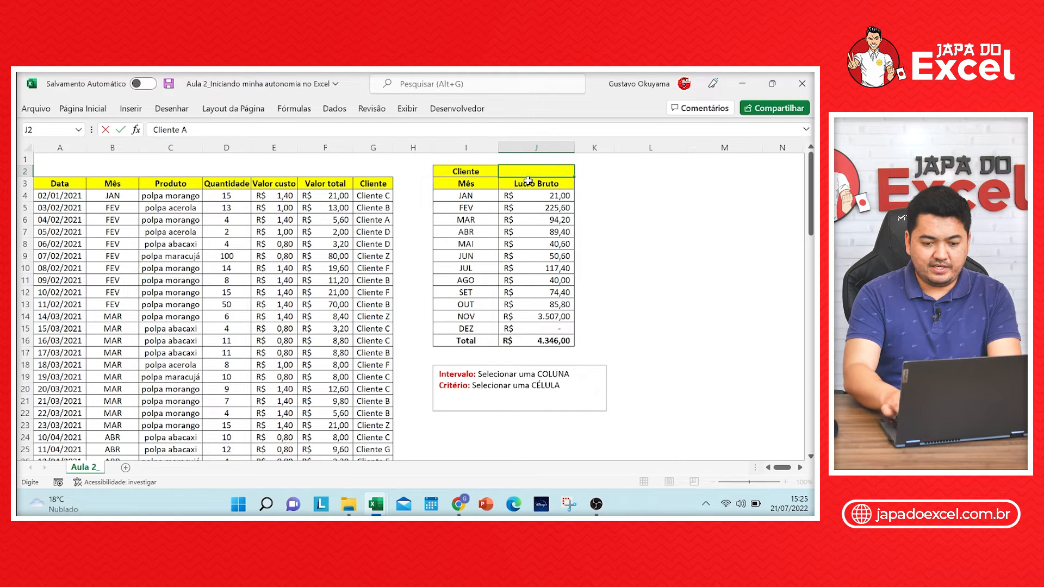
pyautogui.press('Return')
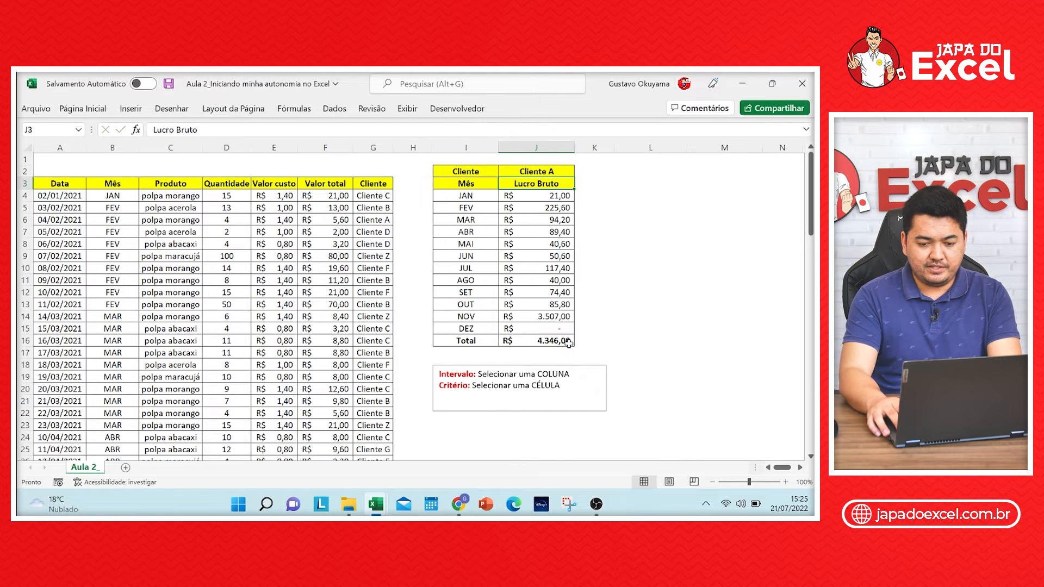
pyautogui.click(539, 198)
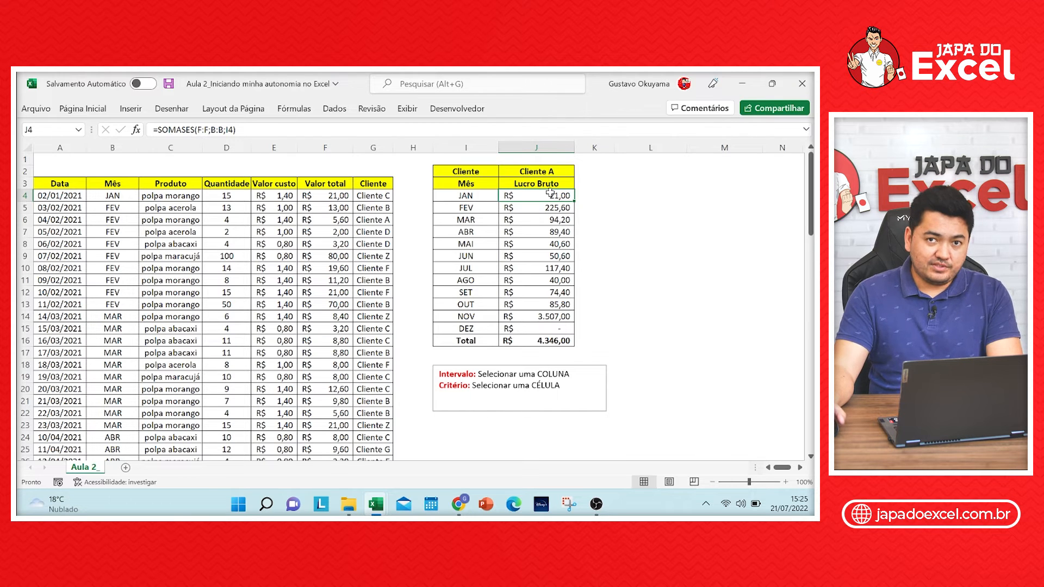
# - Change the client in cell J2 to Cliente B and select the JAN Lucro Bruto cell
pyautogui.doubleClick(563, 171)
pyautogui.press('BackSpace')
pyautogui.press('BackSpace')
pyautogui.write('B')
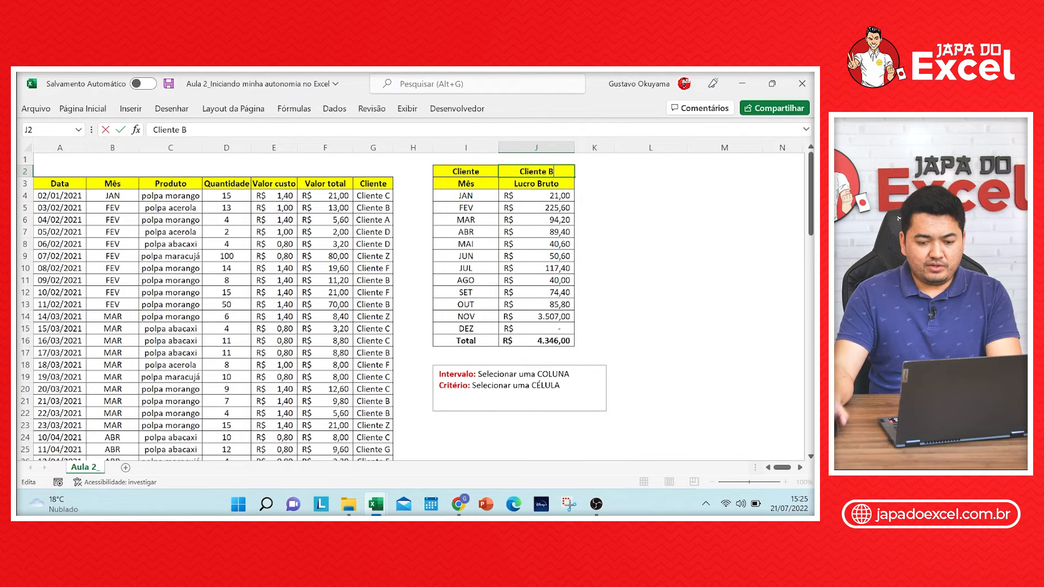
pyautogui.press('Return')
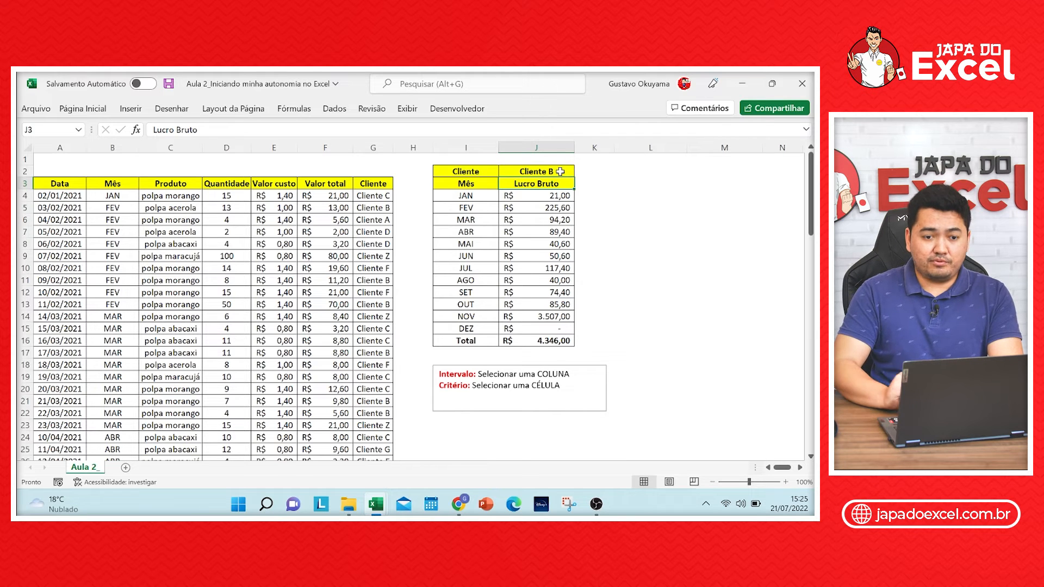
pyautogui.click(556, 196)
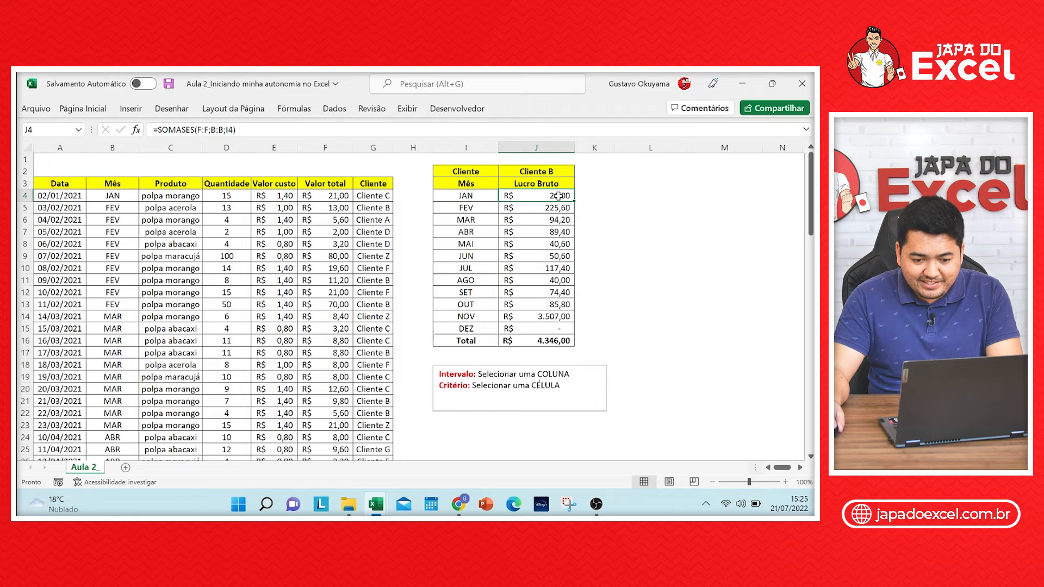
# - Extend the JAN SOMASES formula in J4 with the Cliente column G:G as the second criteria range
pyautogui.doubleClick(558, 196)
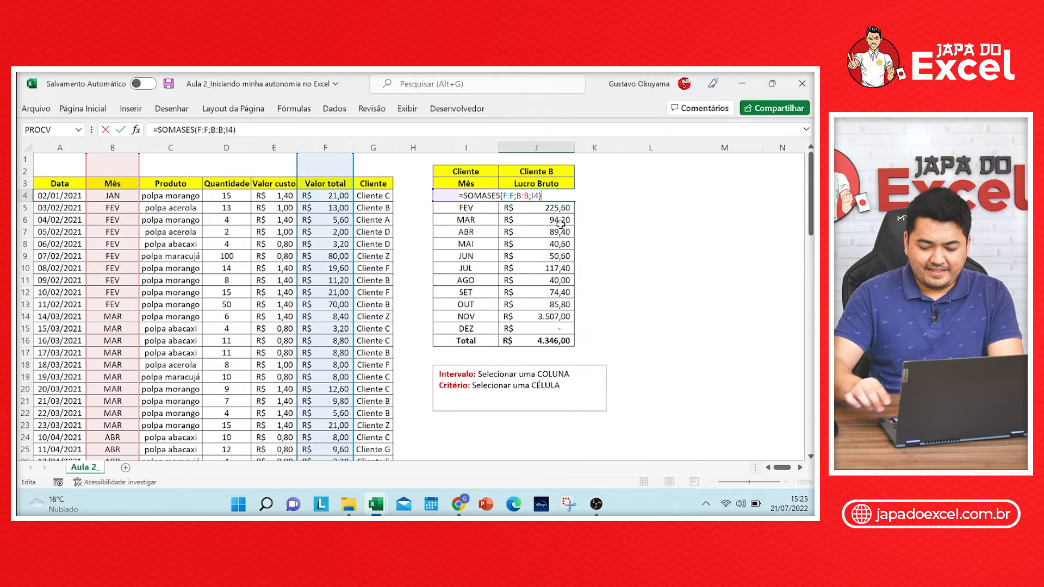
pyautogui.press('BackSpace')
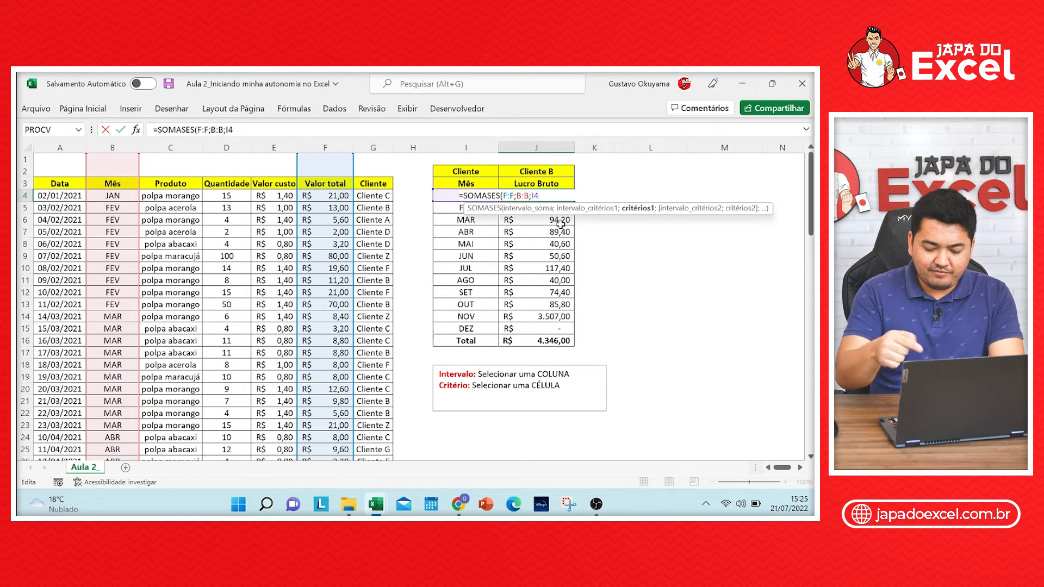
pyautogui.write(';')
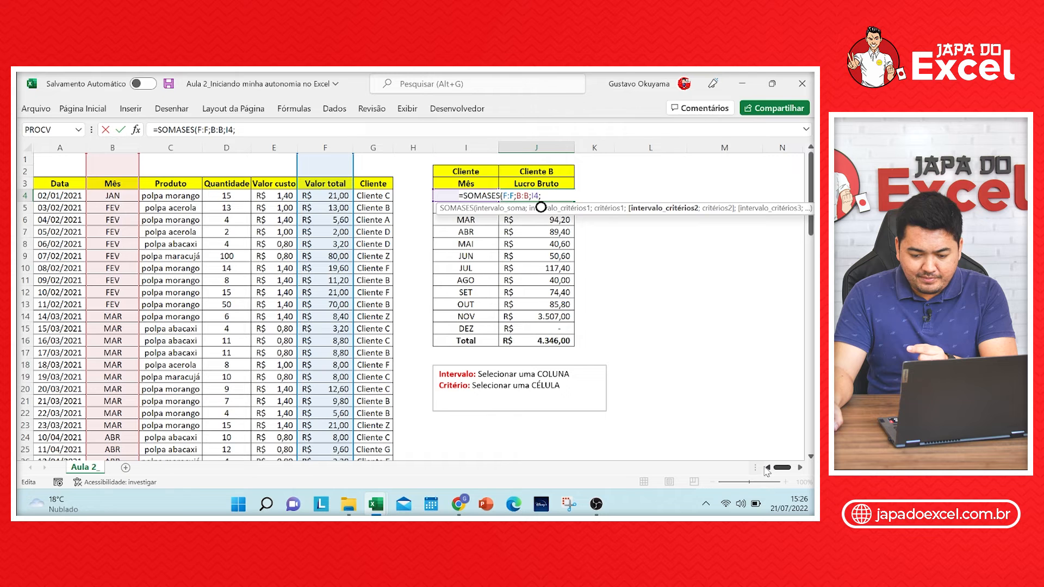
pyautogui.click(374, 146)
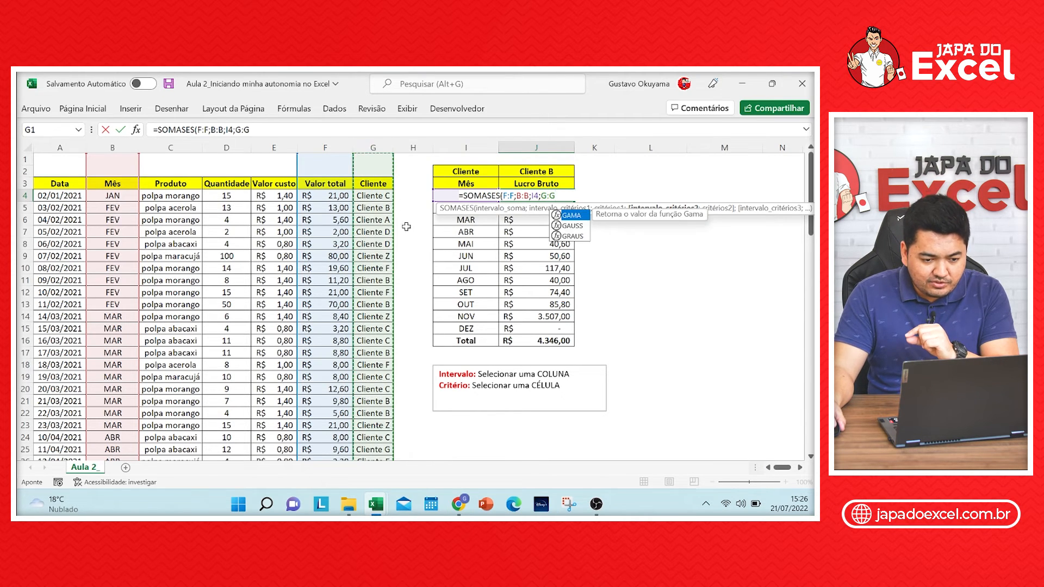
pyautogui.write(';')
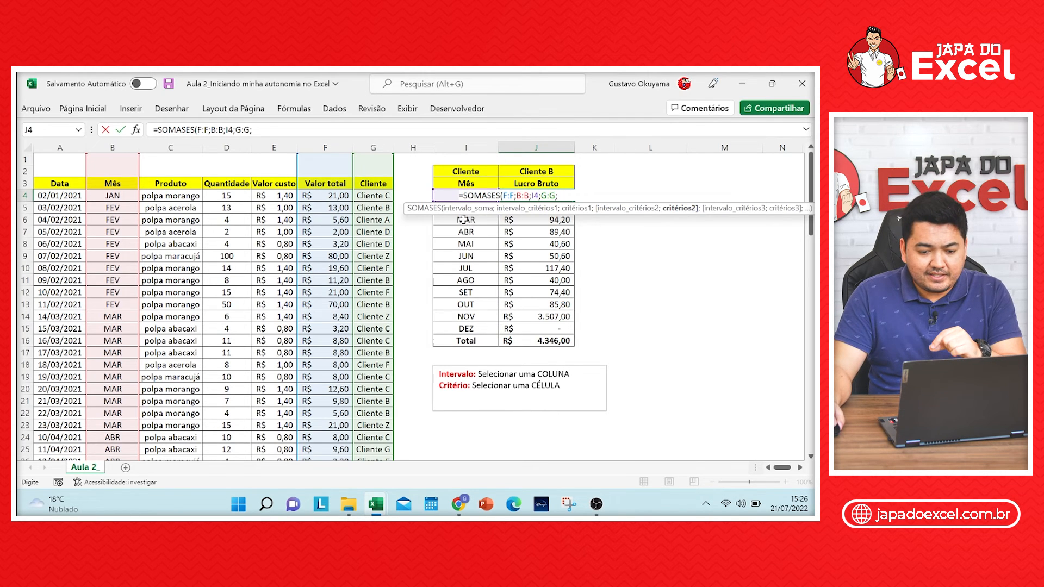
# - Complete the J4 formula with the absolute reference $J$2 as the second criterion and fill it down to the DEZ row
pyautogui.click(533, 171)
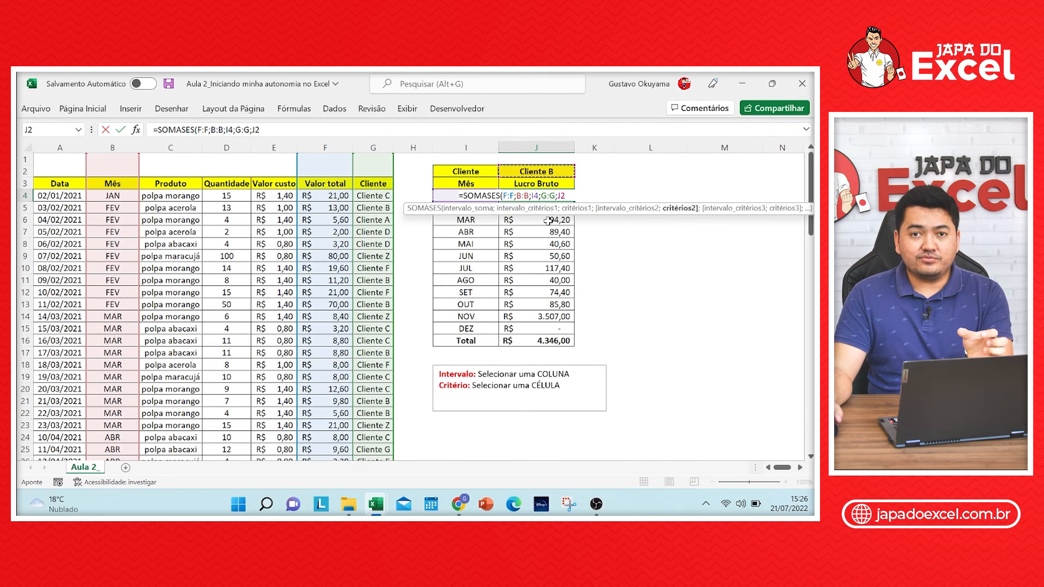
pyautogui.press('F4')
pyautogui.write(')')
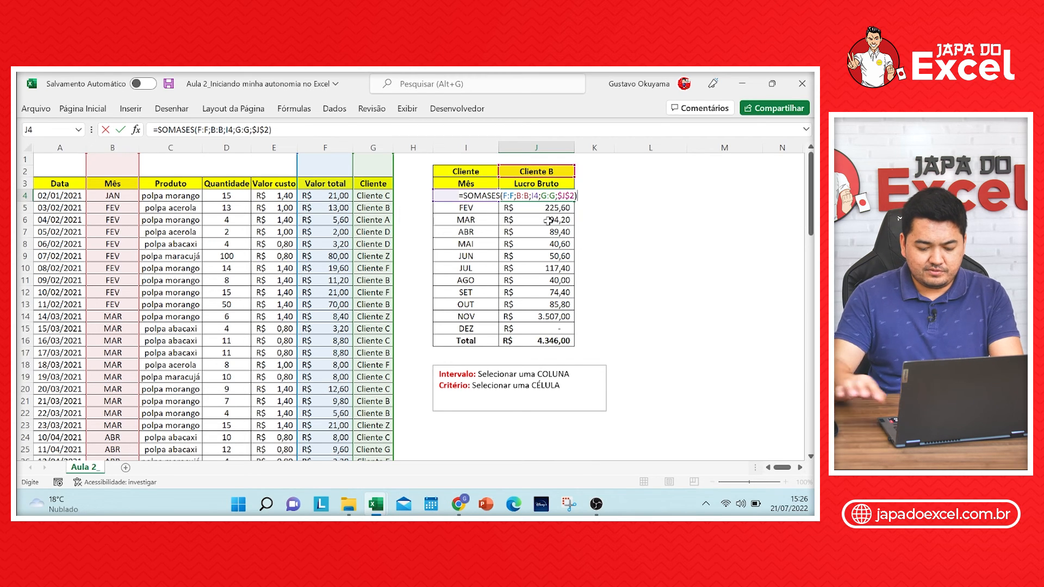
pyautogui.press('Return')
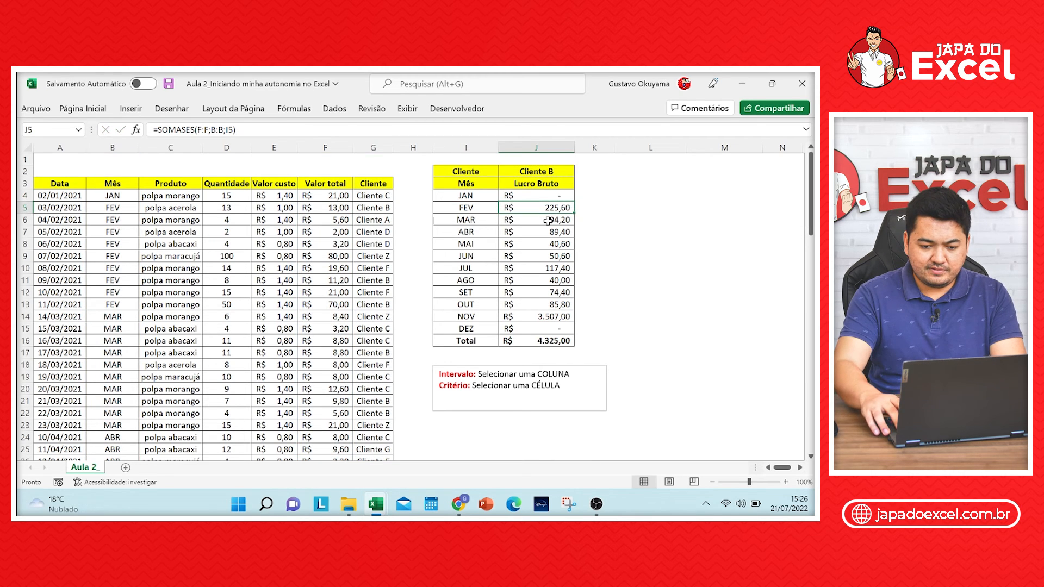
pyautogui.click(566, 197)
pyautogui.moveTo(574, 201); pyautogui.dragTo(575, 329)
# - Change the client in cell J2 to Cliente C
pyautogui.click(566, 173)
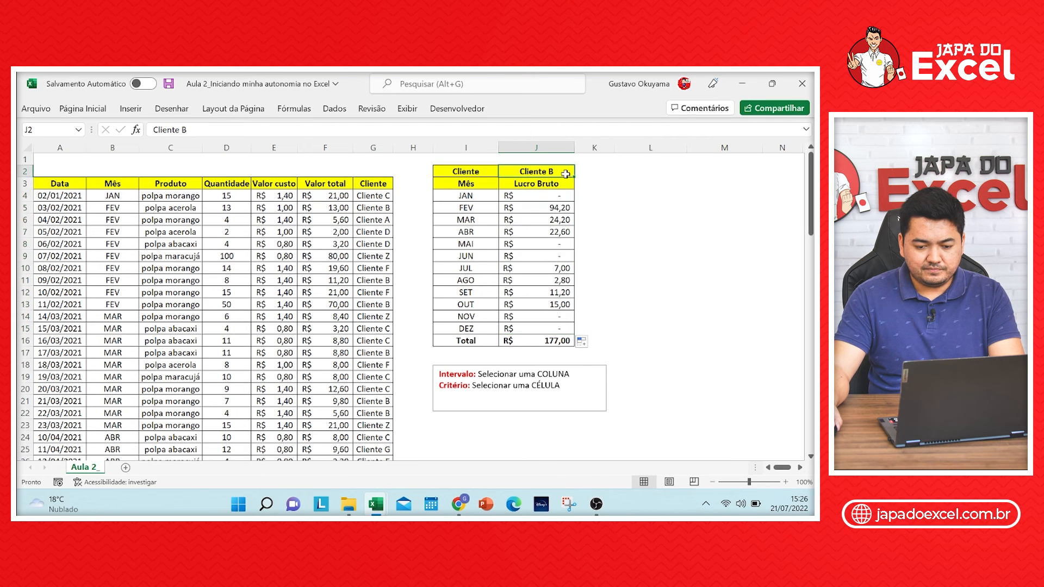
pyautogui.doubleClick(566, 173)
pyautogui.press('BackSpace')
pyautogui.write('C')
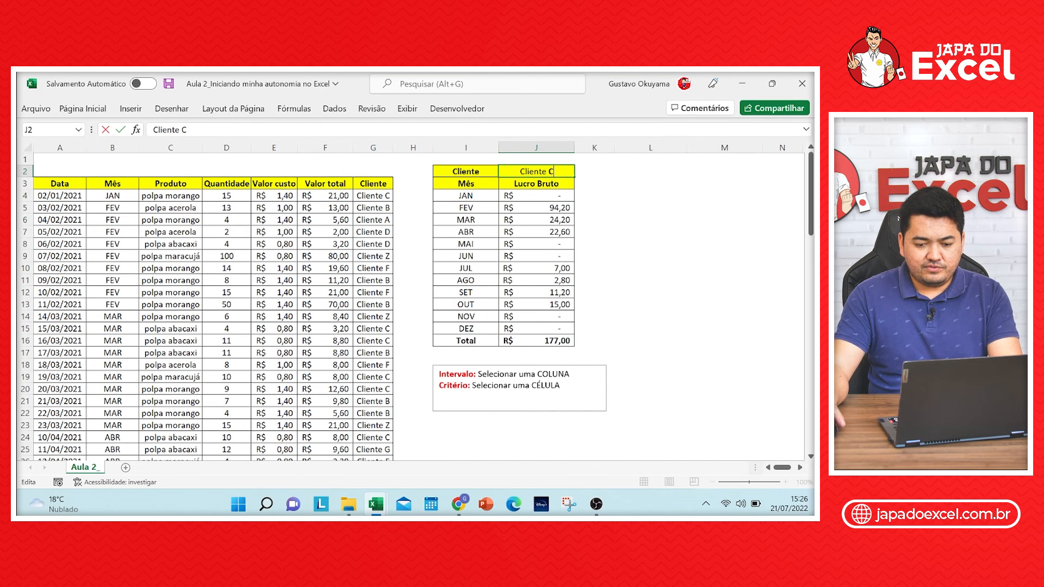
pyautogui.press('Return')
# - Change the client in cell J2 to Cliente D
pyautogui.click(553, 171)
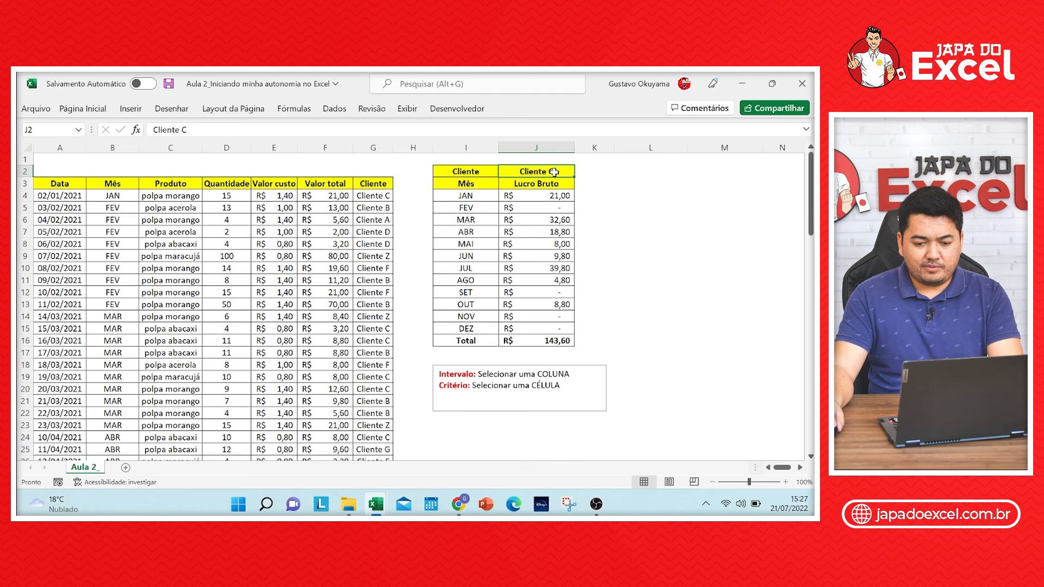
pyautogui.doubleClick(554, 171)
pyautogui.write('D')
pyautogui.press('Return')
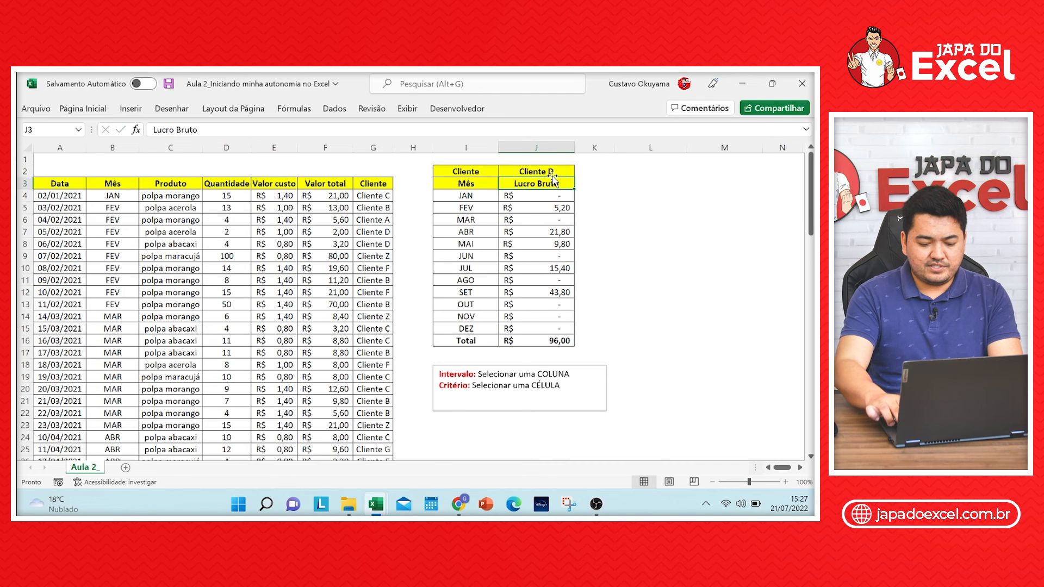